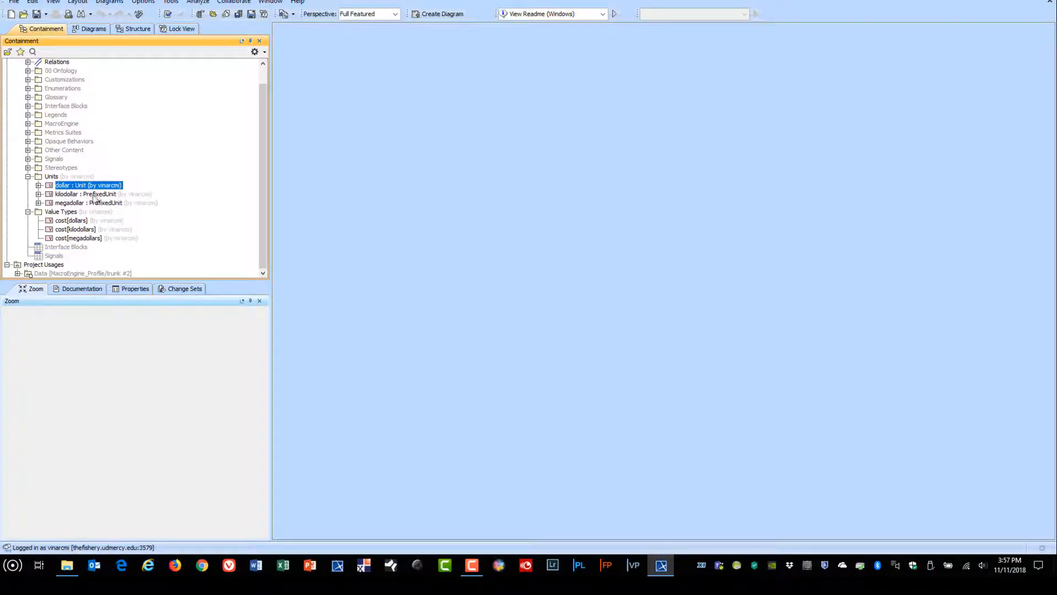
# Step: Open the kilodollar unit's specification and look up PrefixedUnit among its classifier choices by searching for "prefix"
pyautogui.doubleClick(99, 196)
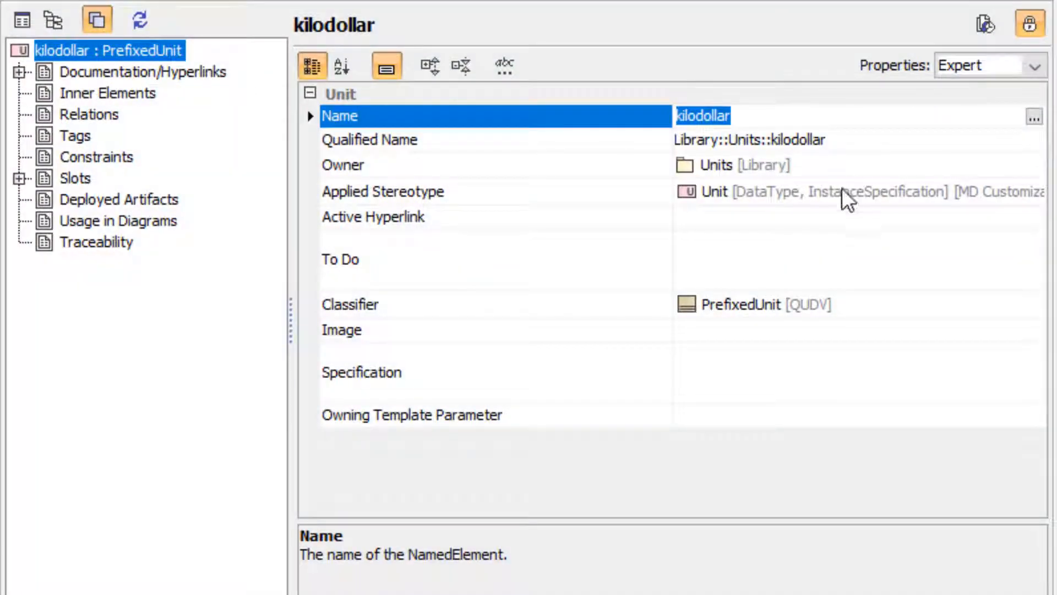
pyautogui.click(741, 305)
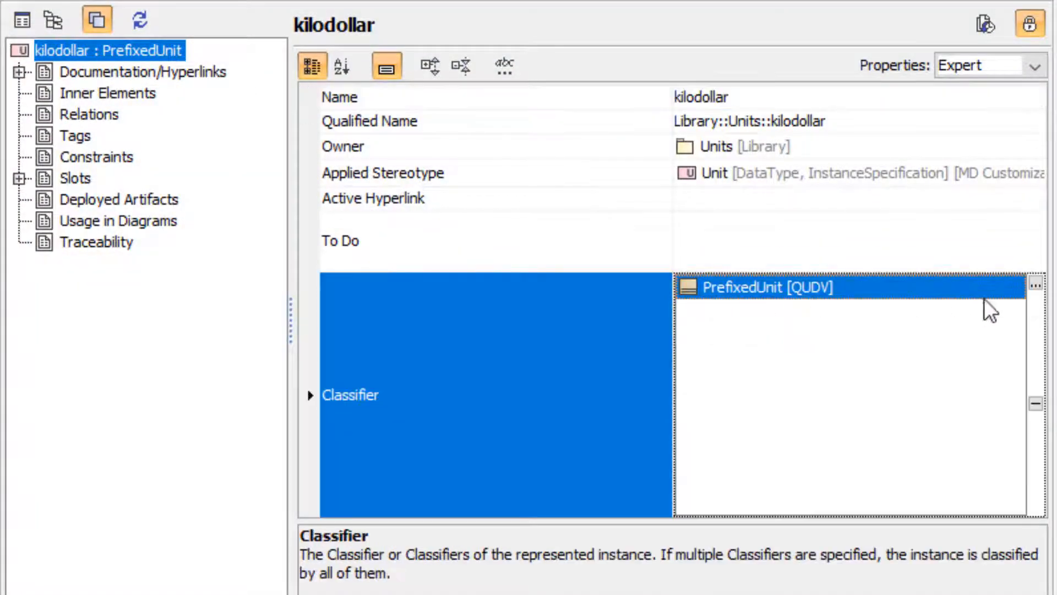
pyautogui.click(1035, 284)
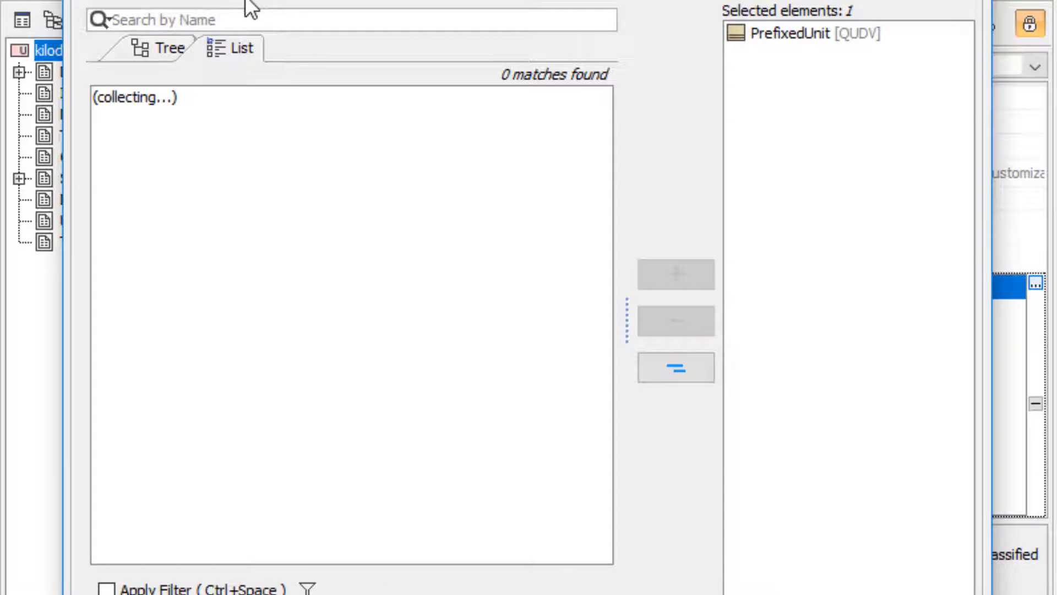
pyautogui.click(220, 19)
pyautogui.write('prefie')
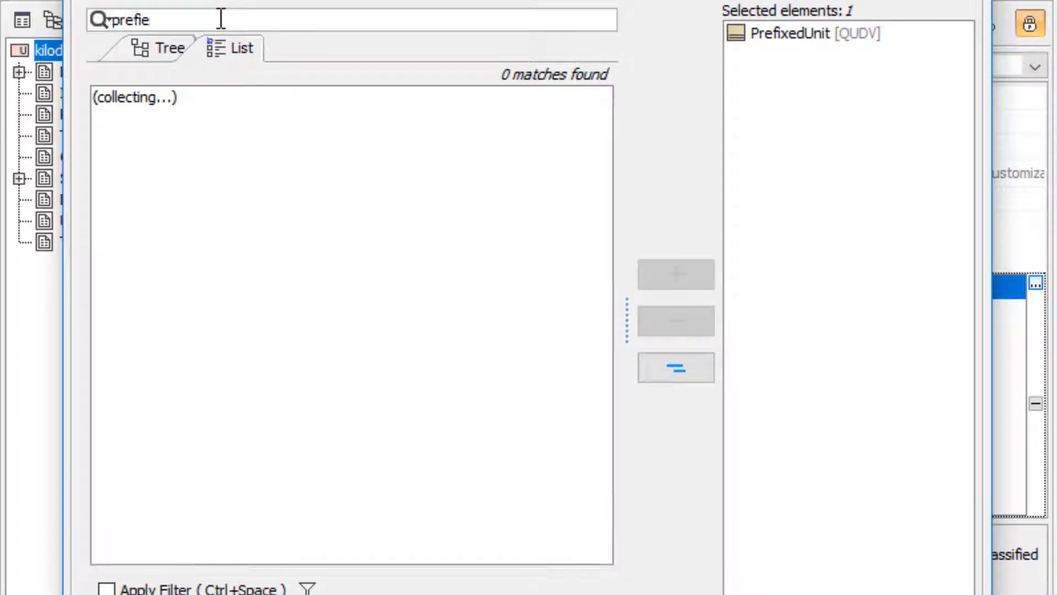
pyautogui.press('BackSpace')
pyautogui.write('x')
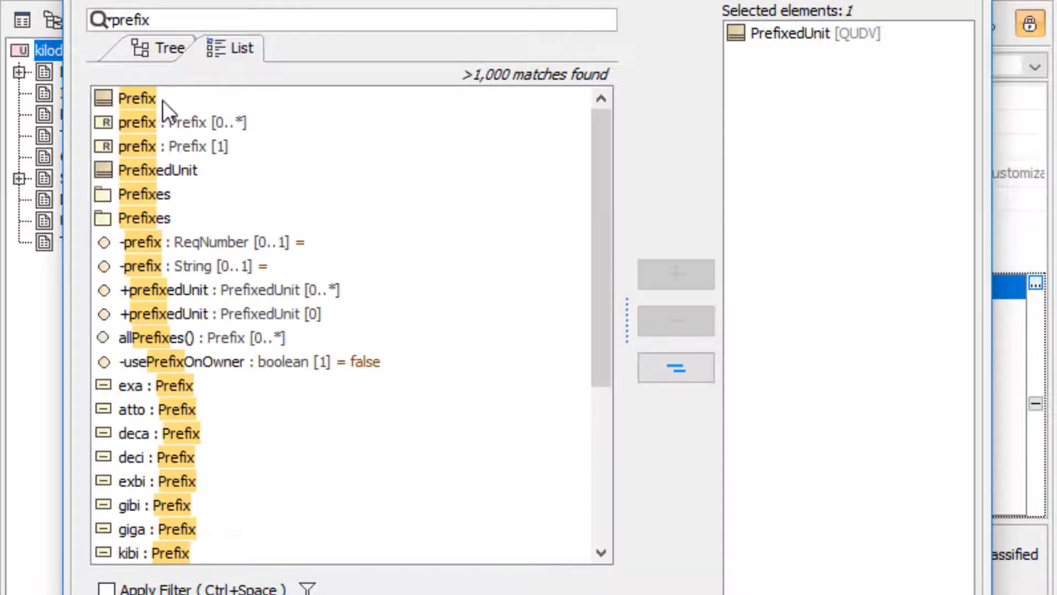
pyautogui.click(169, 175)
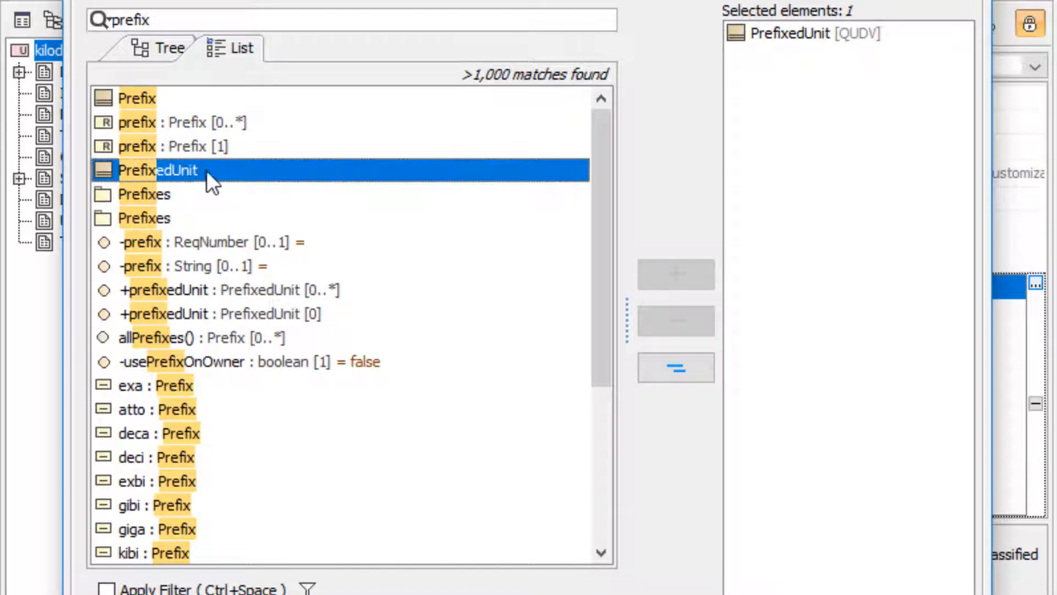
pyautogui.click(738, 594)
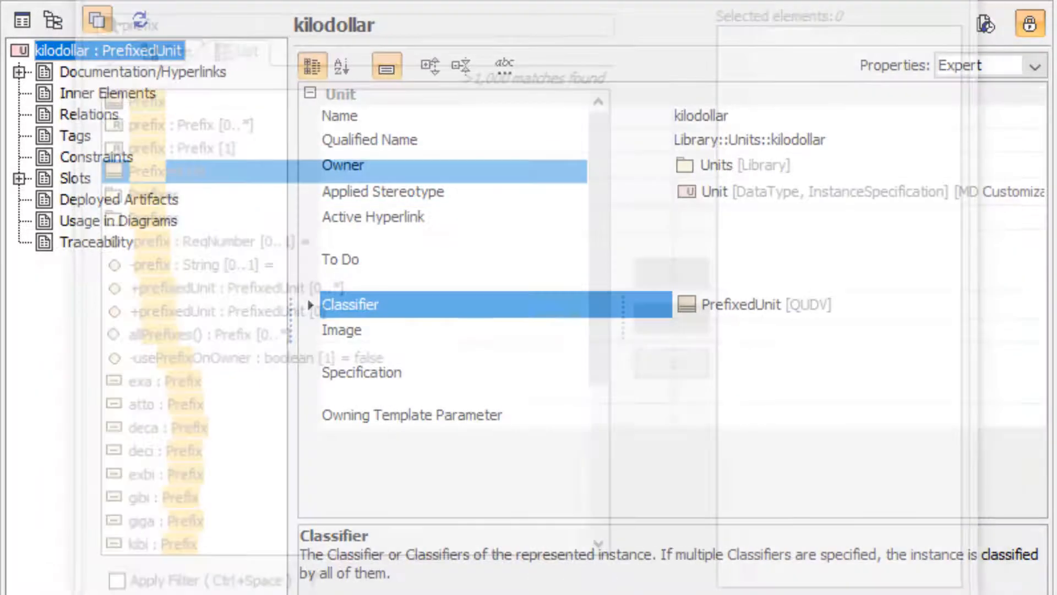
# Step: Examine the kilodollar unit's slots, checking isInvertible, prefix, referenceUnit and symbol
pyautogui.click(74, 178)
pyautogui.click(17, 178)
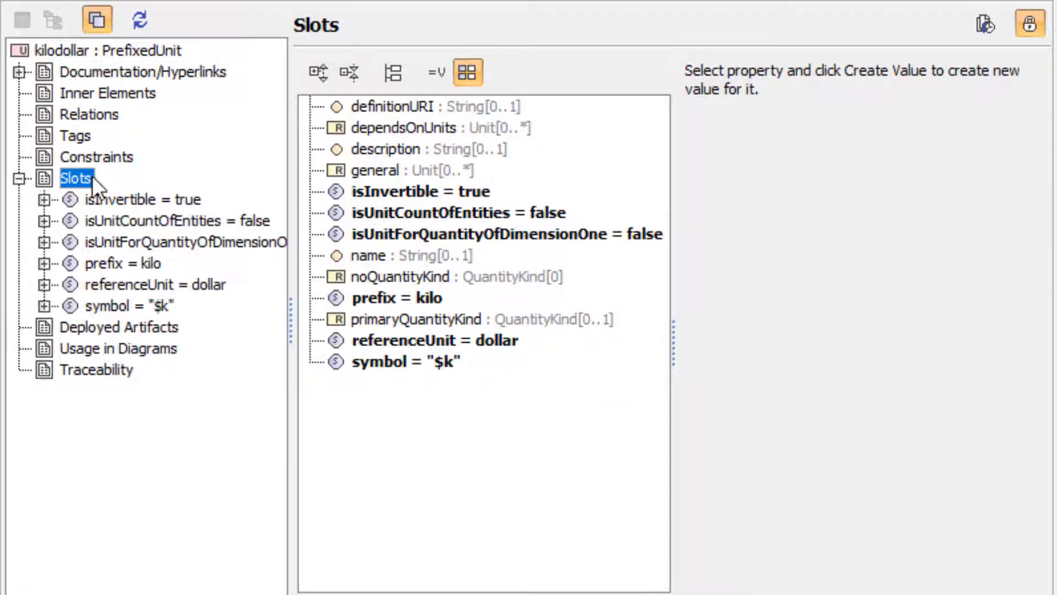
pyautogui.click(451, 197)
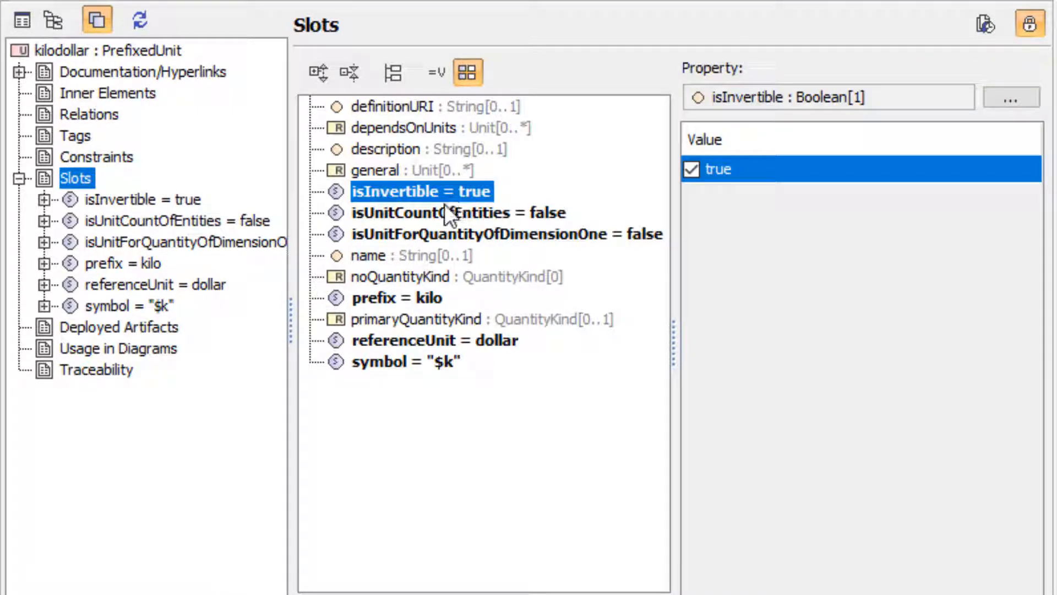
pyautogui.click(412, 292)
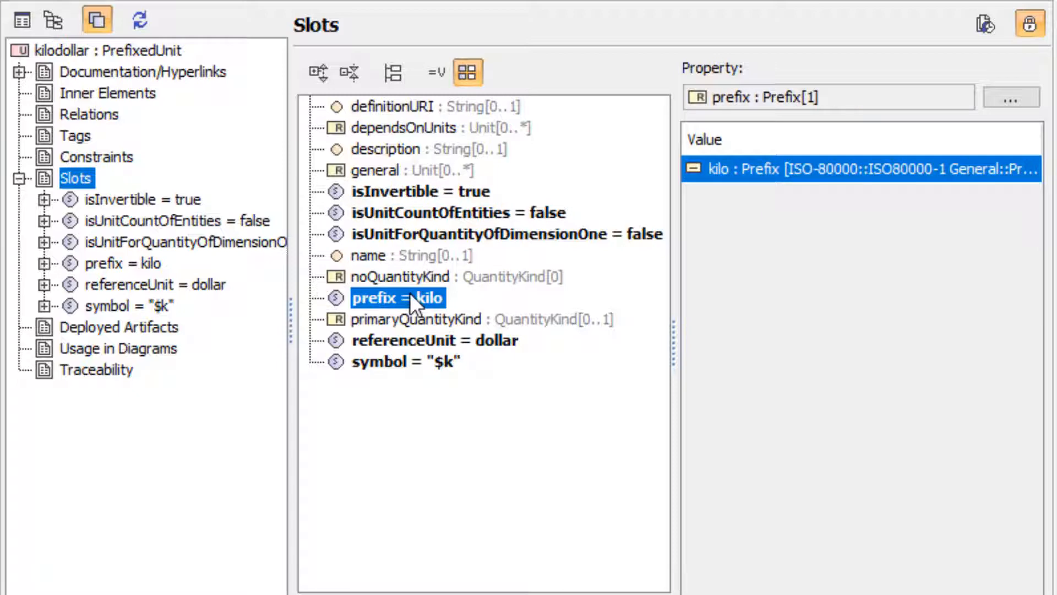
pyautogui.click(425, 342)
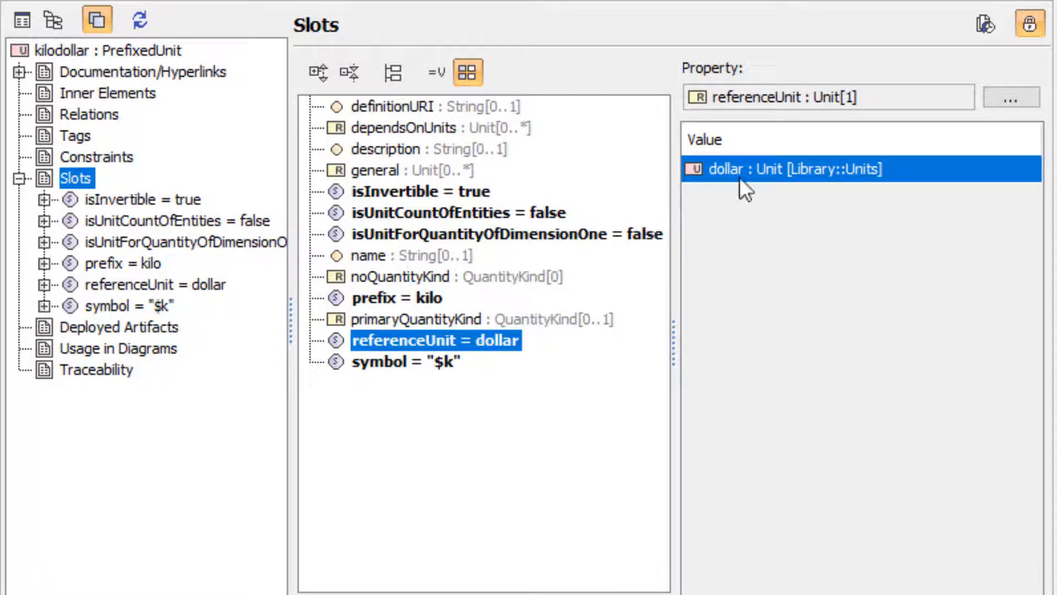
pyautogui.click(384, 361)
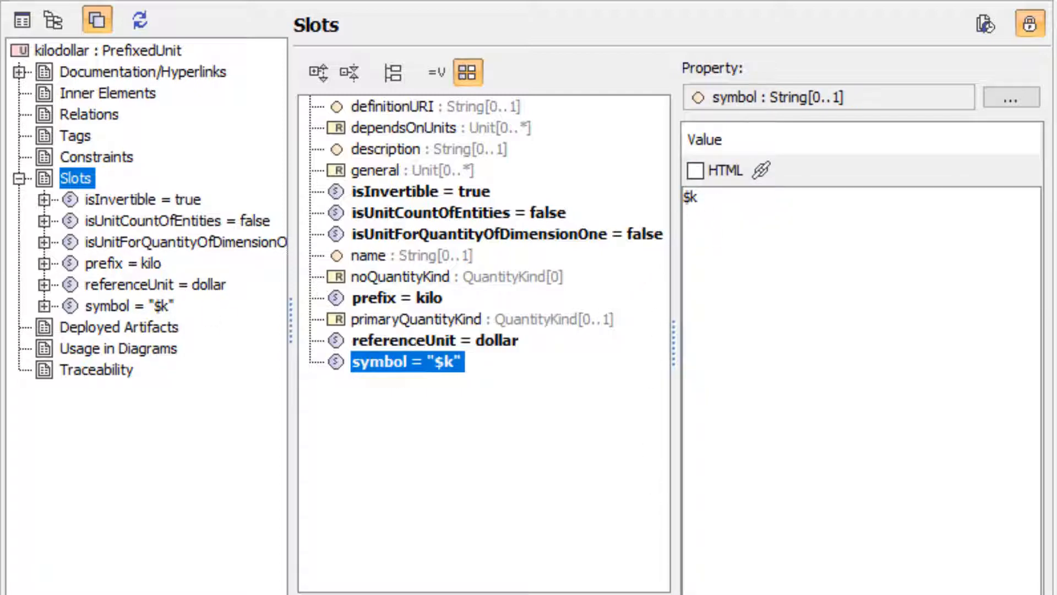
pyautogui.press('Return')
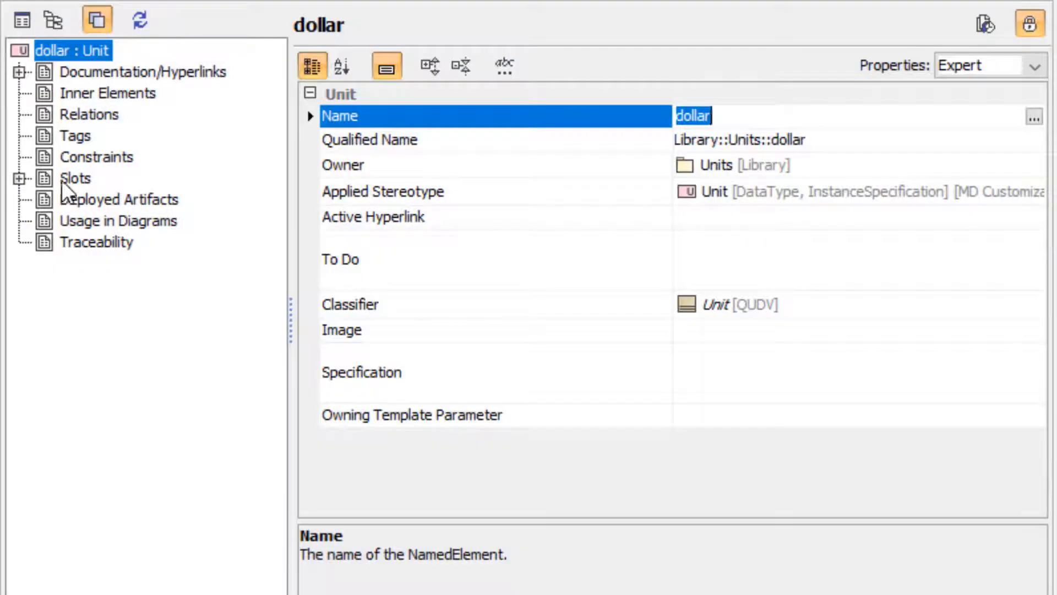
# Step: Inspect the slots of the dollar and megadollar units, checking megadollar's prefix and symbol, and close the specification
pyautogui.click(71, 179)
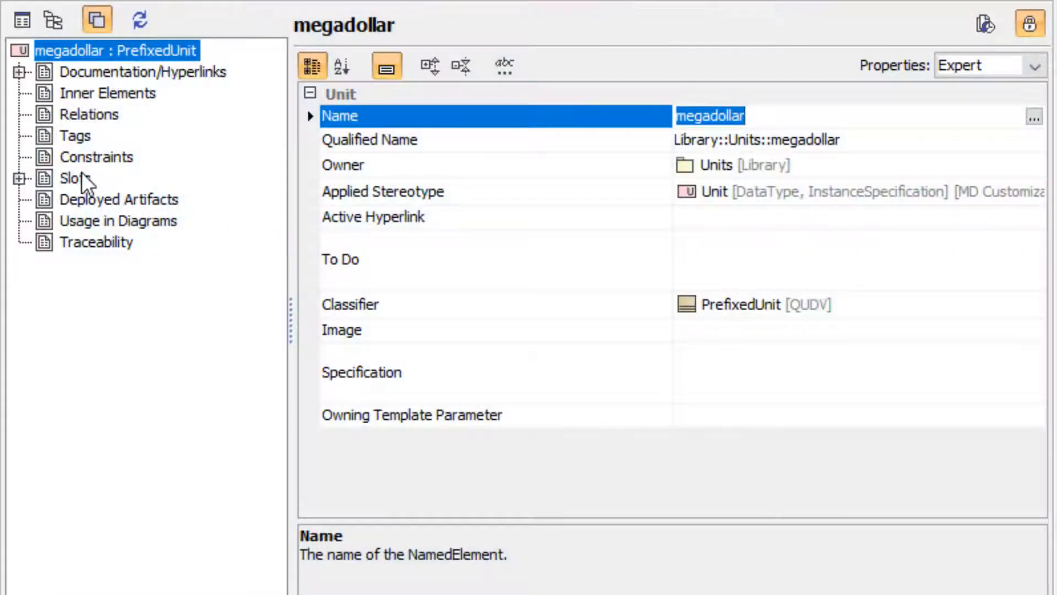
pyautogui.click(77, 177)
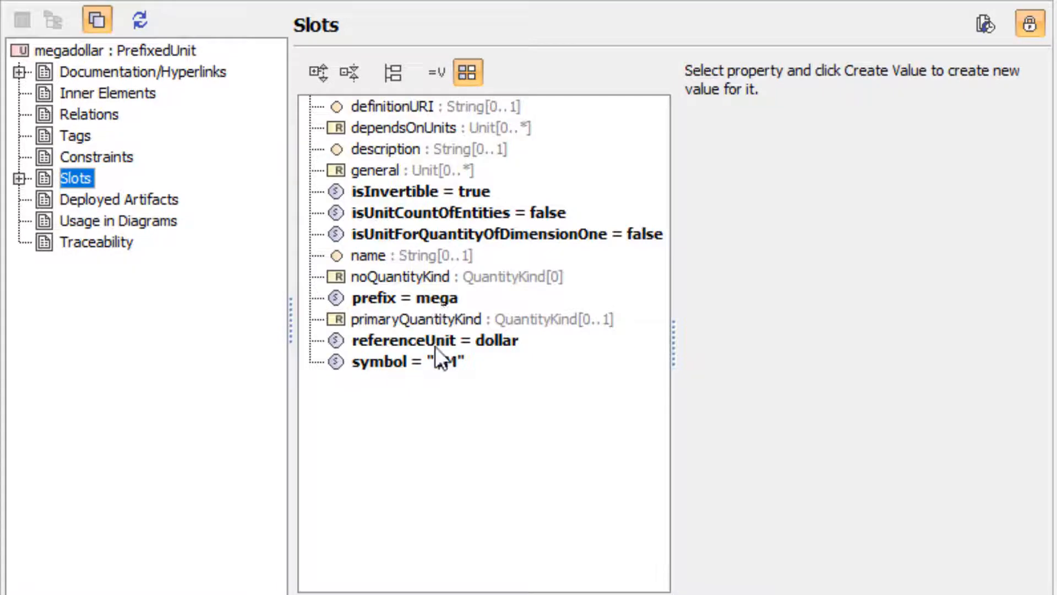
pyautogui.click(430, 300)
pyautogui.click(449, 364)
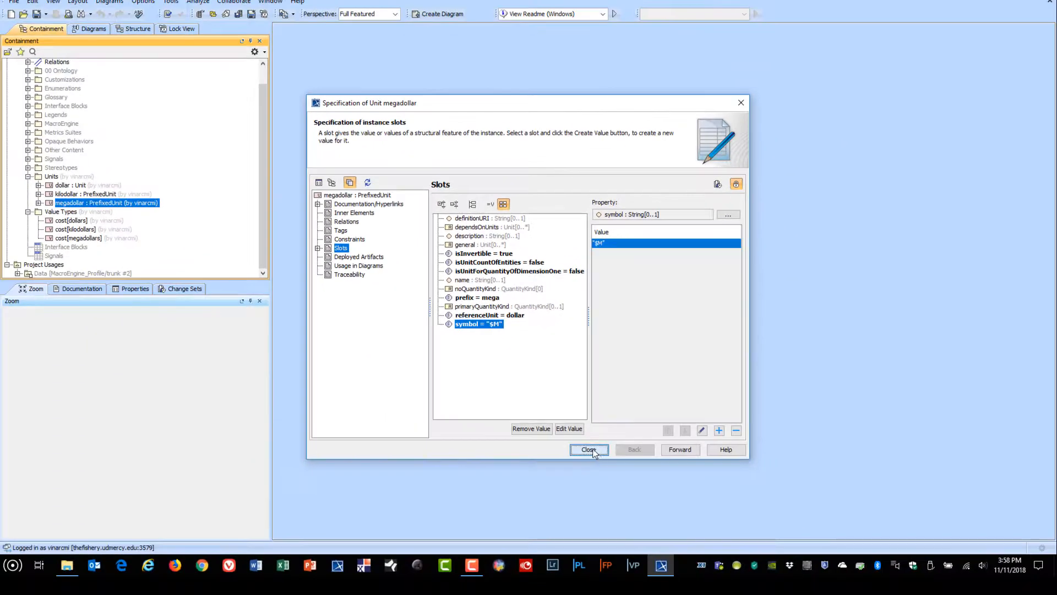
pyautogui.click(616, 518)
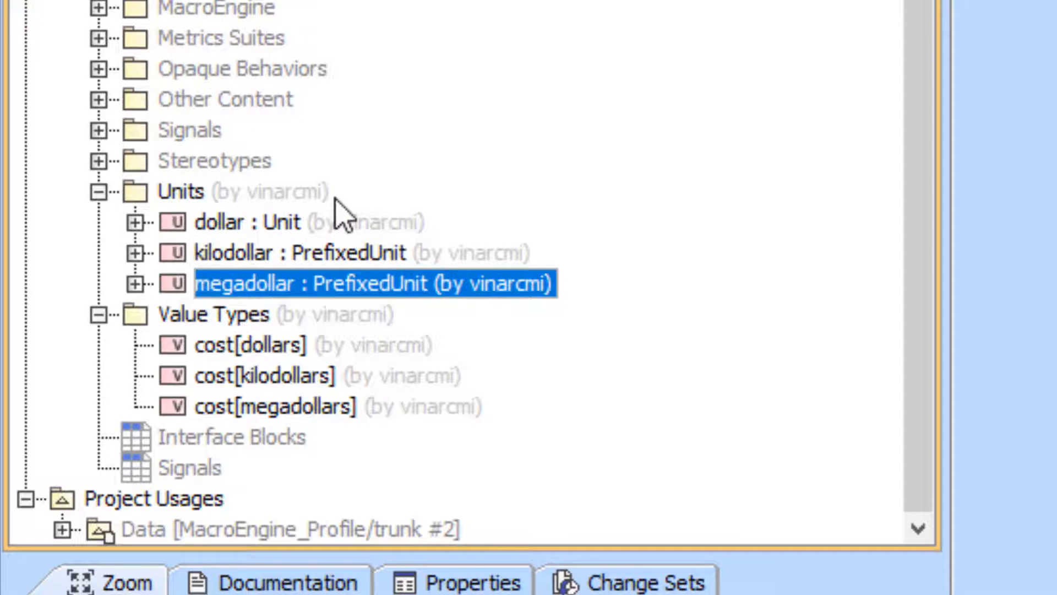
# Step: Collapse the Library package and show the auxiliary resources in the containment tree
pyautogui.scroll(1, 335, 198)
pyautogui.scroll(-1, 465, 128)
pyautogui.scroll(1, 466, 127)
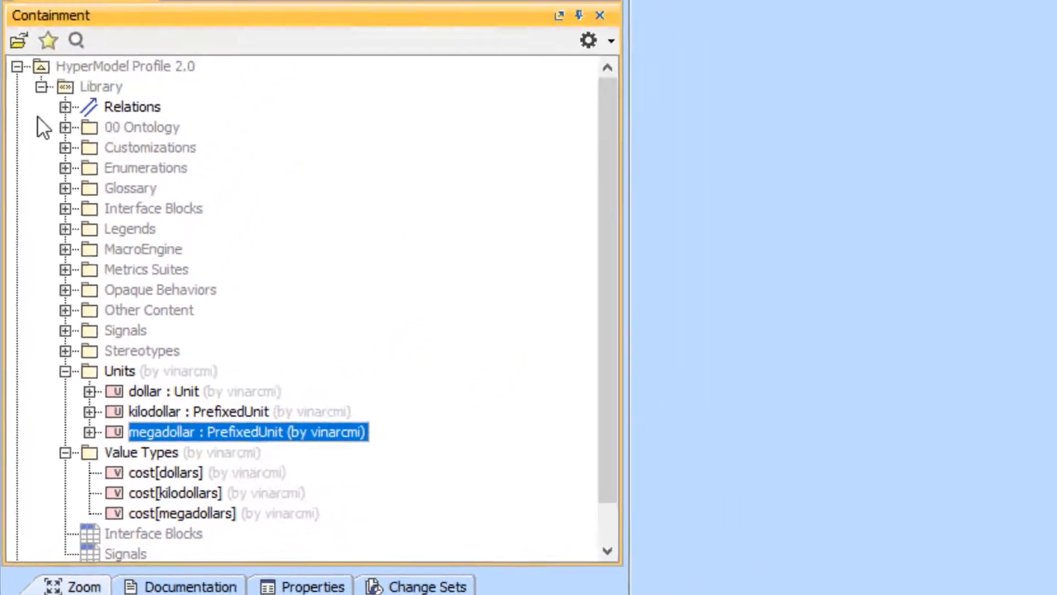
pyautogui.click(39, 95)
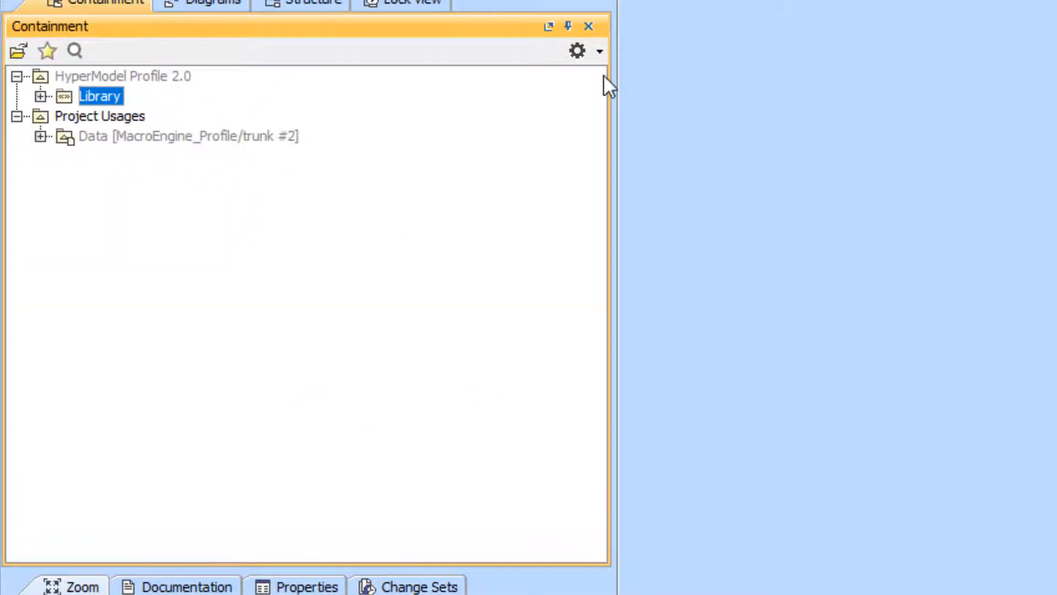
pyautogui.click(596, 53)
pyautogui.click(606, 106)
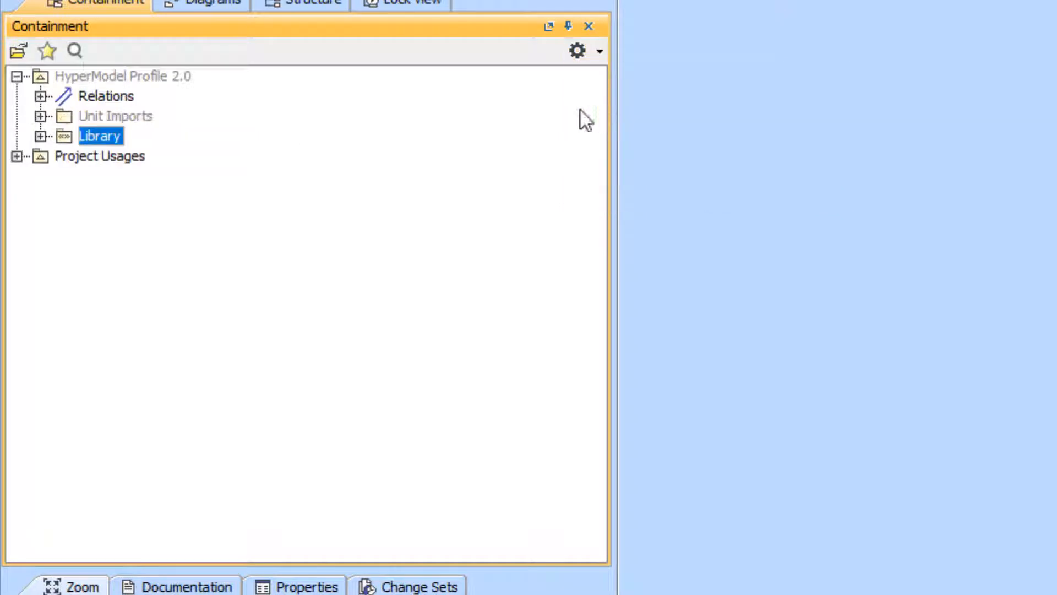
# Step: Expand the ISO-80000 and ISO-80000-Extension models under Project Usages, down to the Units package of Imperial Units & US Customary Units
pyautogui.click(17, 156)
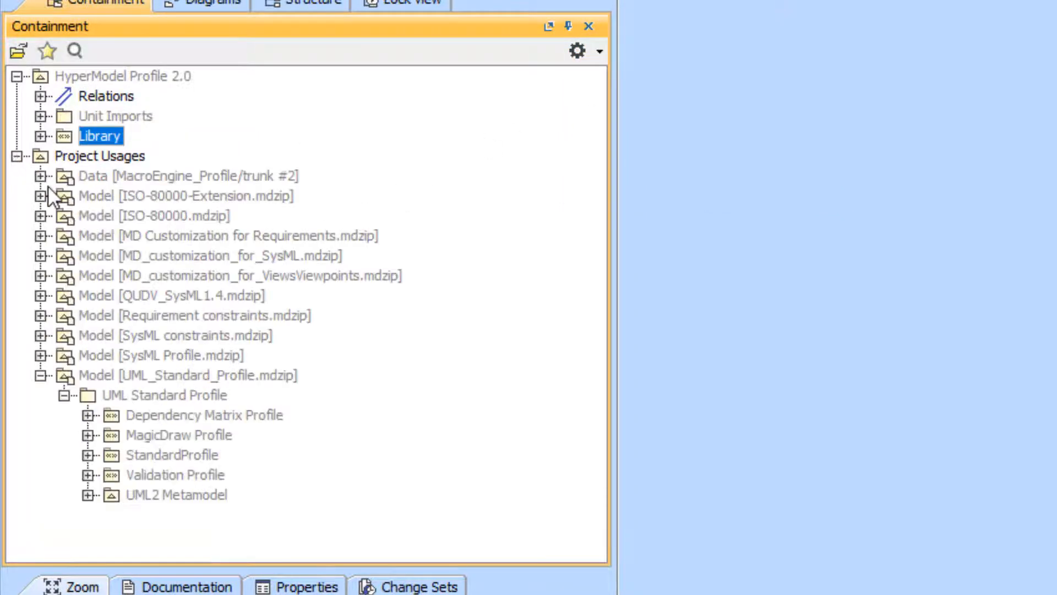
pyautogui.click(41, 216)
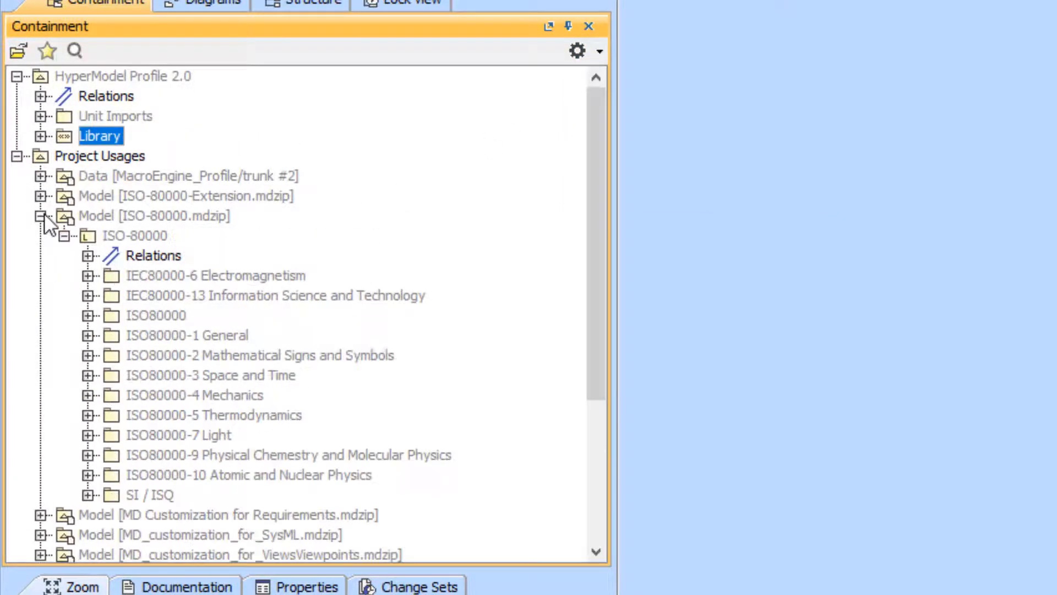
pyautogui.click(41, 196)
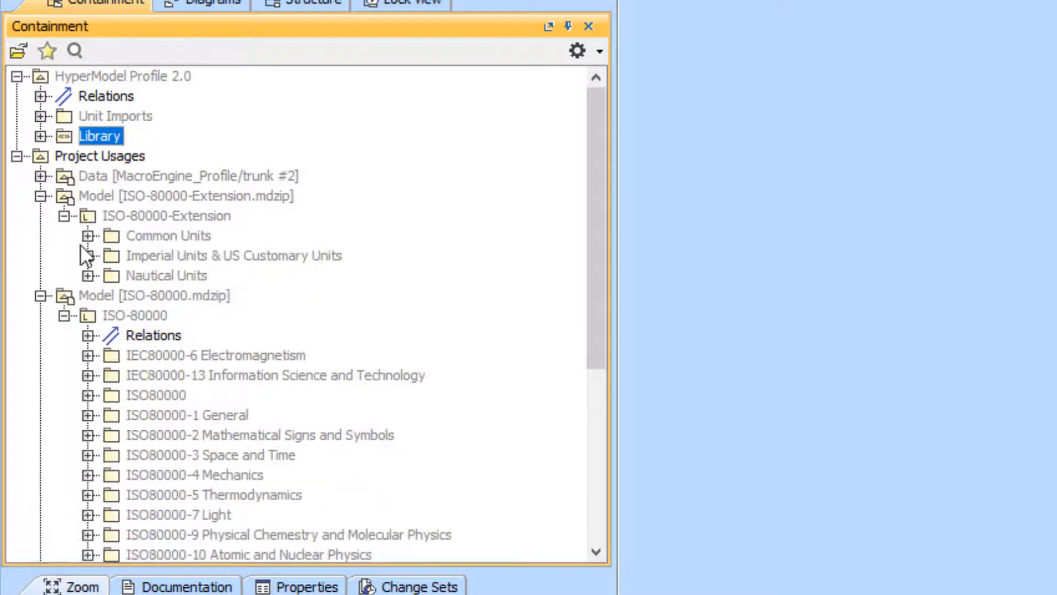
pyautogui.click(87, 255)
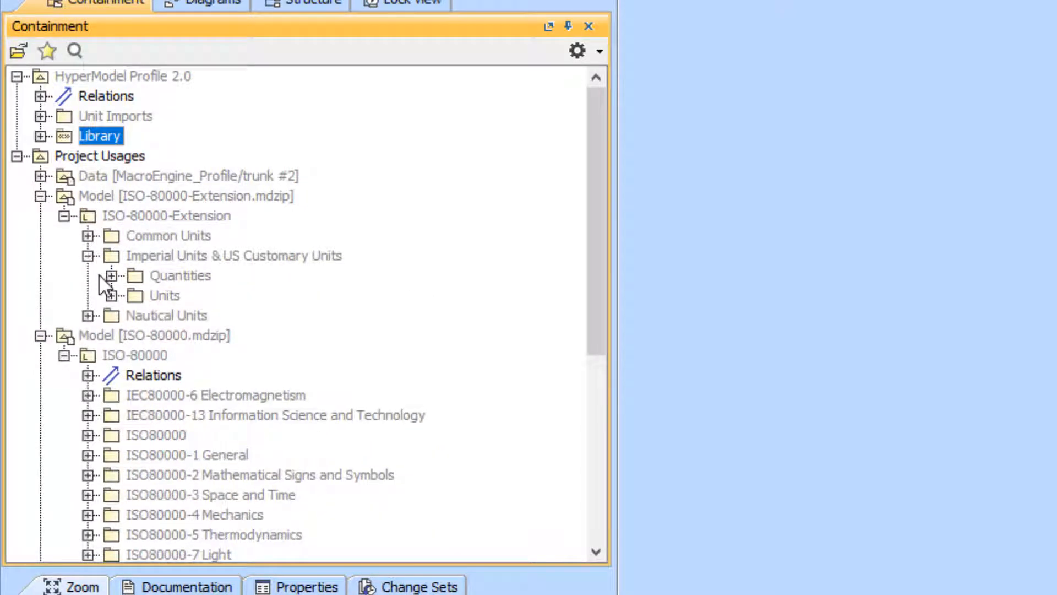
pyautogui.click(111, 295)
pyautogui.scroll(-2, 114, 302)
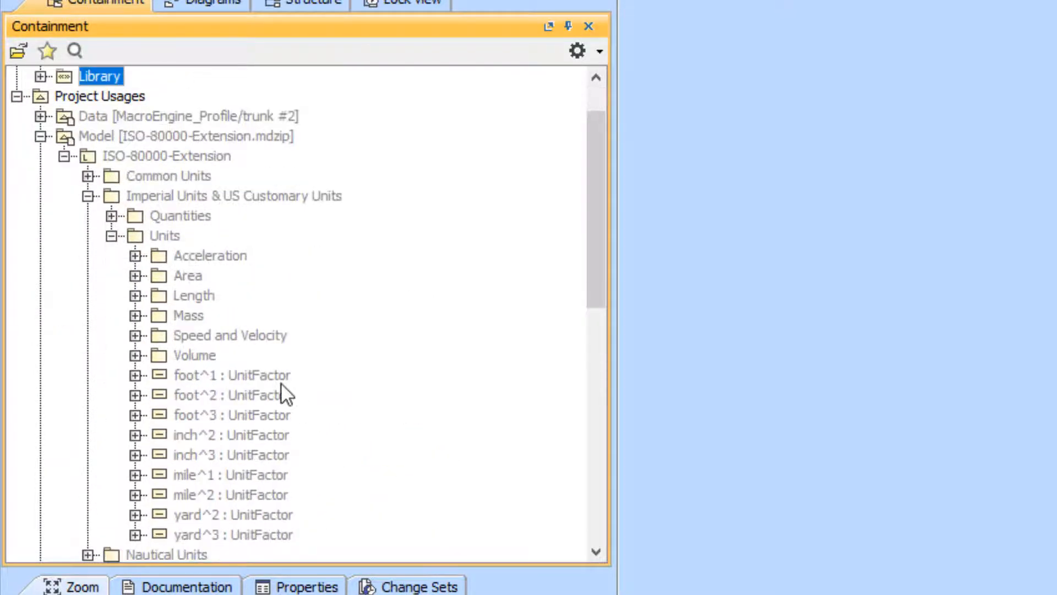
# Step: Examine the slots of the pound and ounce units in the Mass package, including ounce's factor and referenceUnit
pyautogui.click(135, 256)
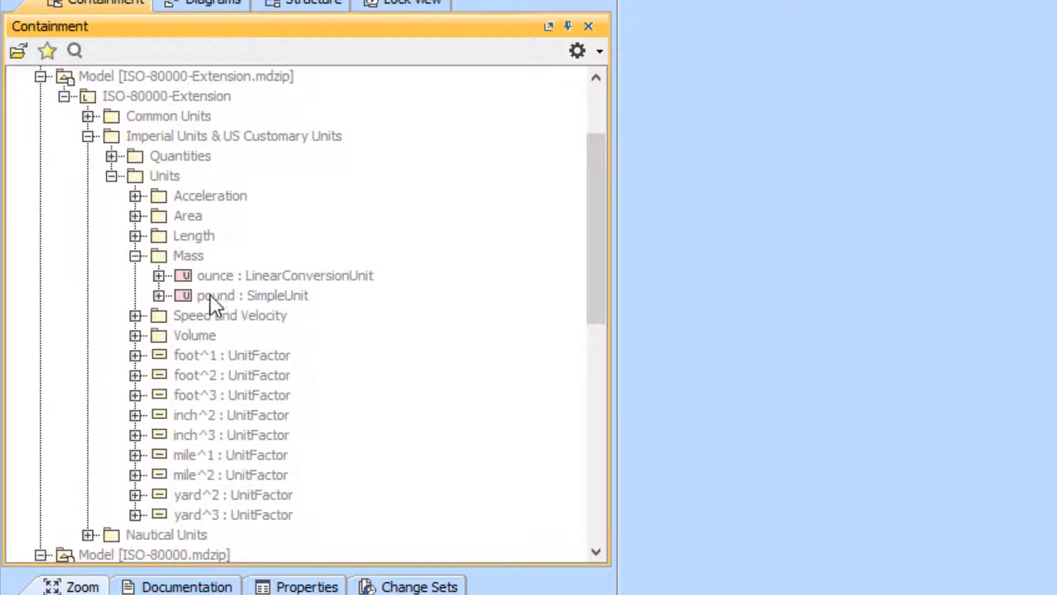
pyautogui.click(159, 295)
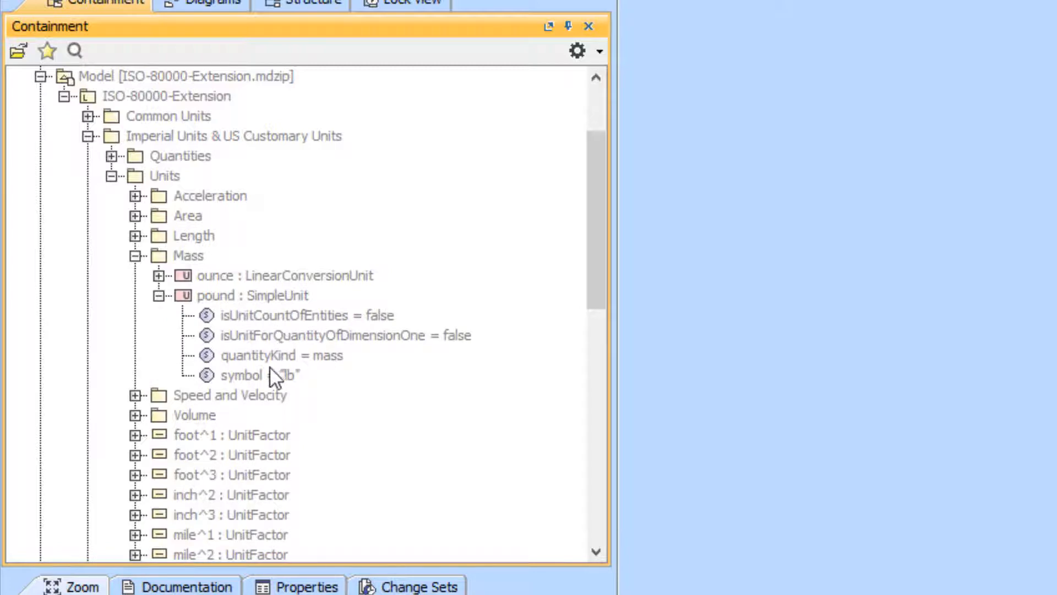
pyautogui.click(158, 275)
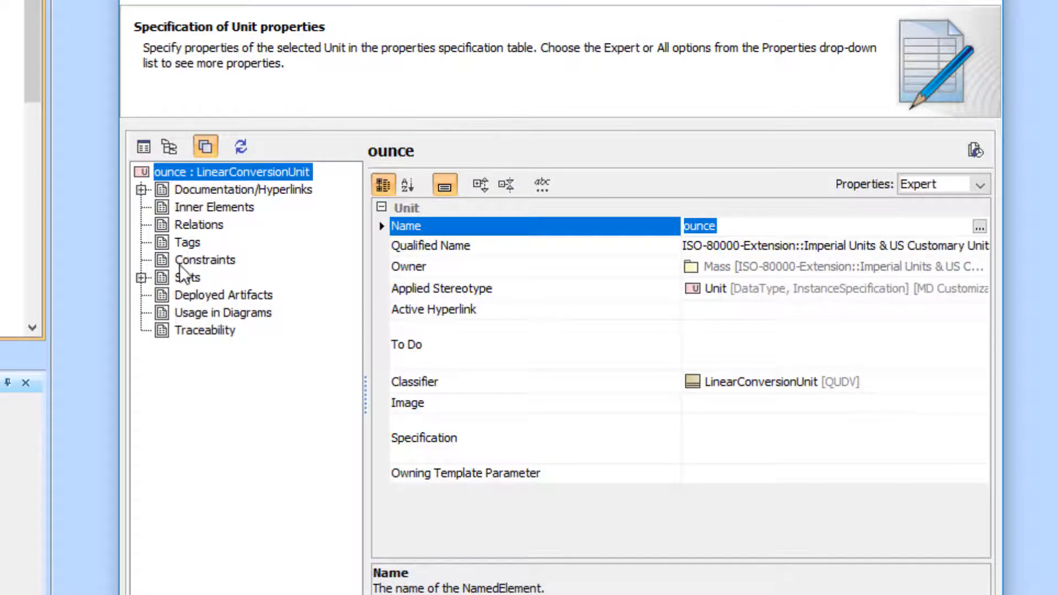
pyautogui.click(186, 277)
pyautogui.click(445, 271)
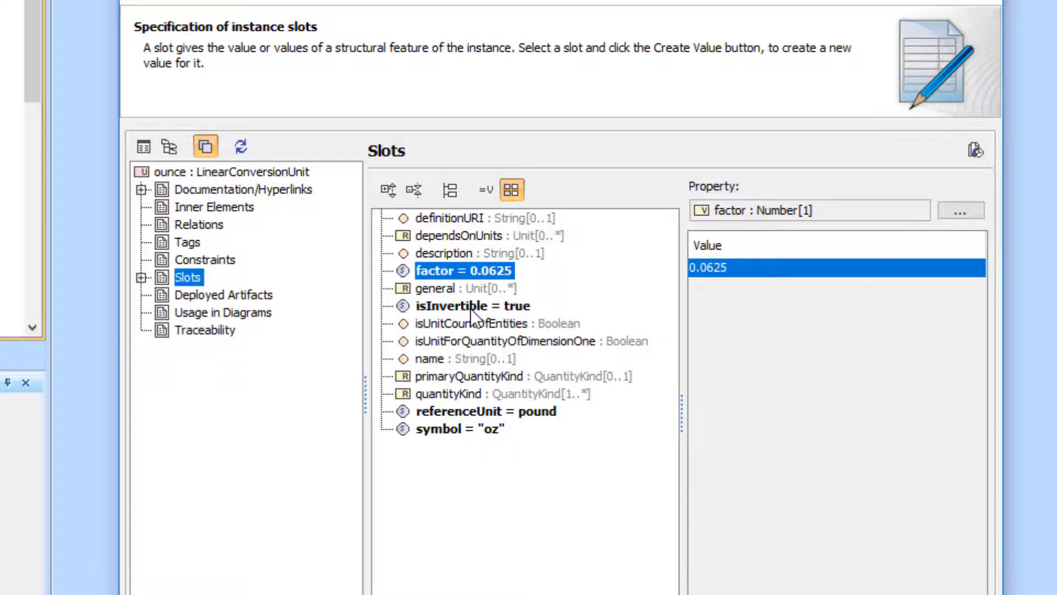
pyautogui.click(463, 411)
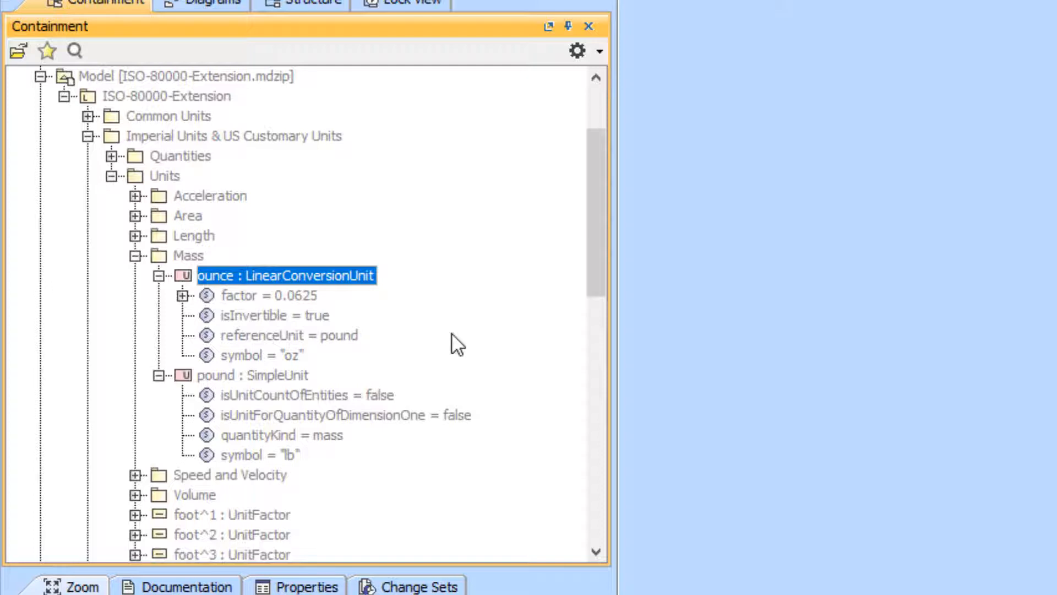
# Step: Expand the Length package and inspect the slots of the mile and inch units, including mile's conversion factor
pyautogui.click(136, 235)
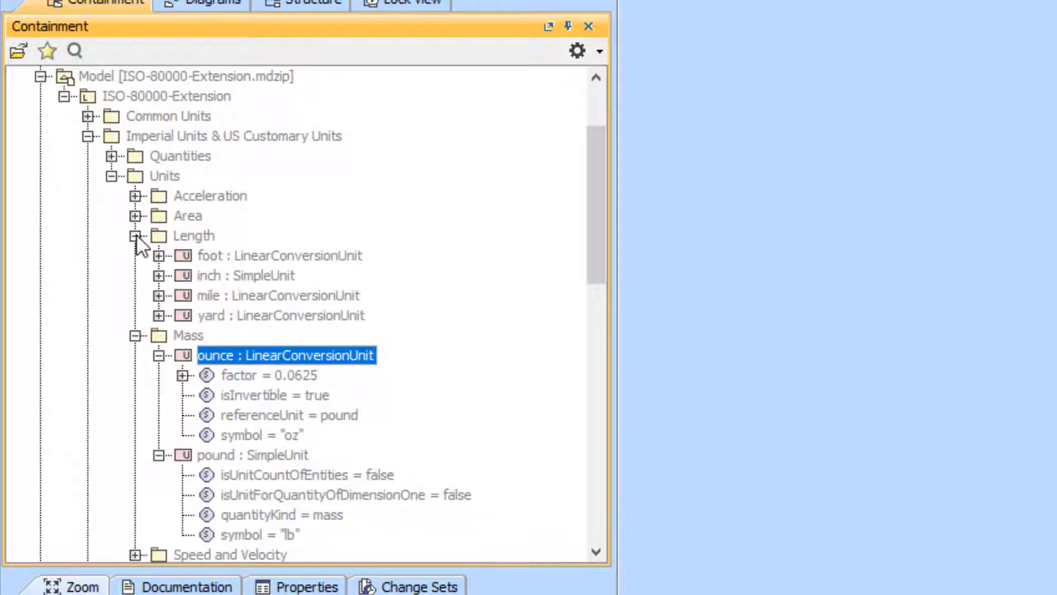
pyautogui.click(158, 295)
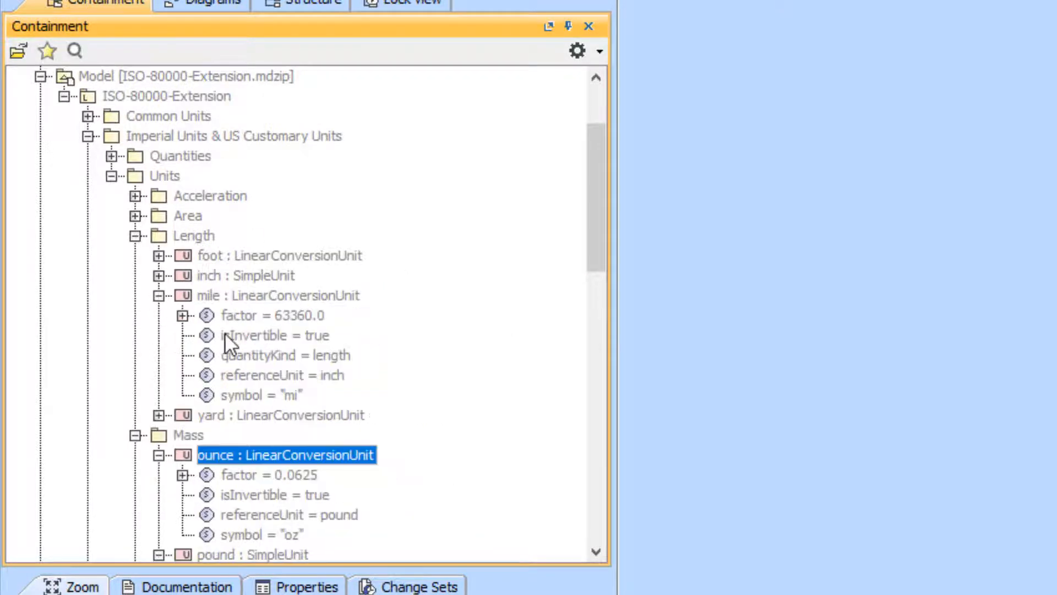
pyautogui.click(290, 318)
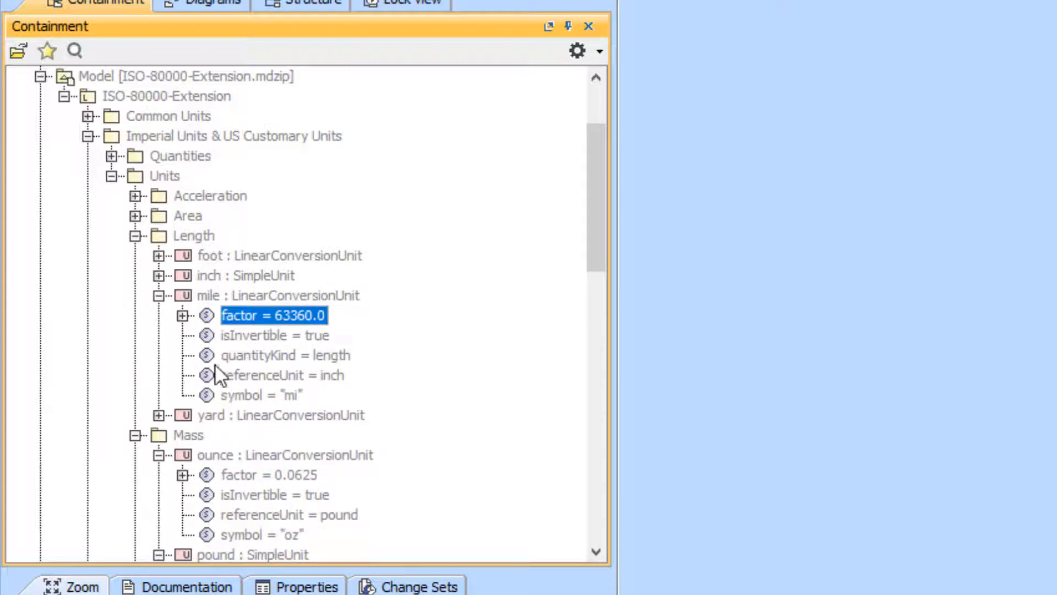
pyautogui.click(183, 315)
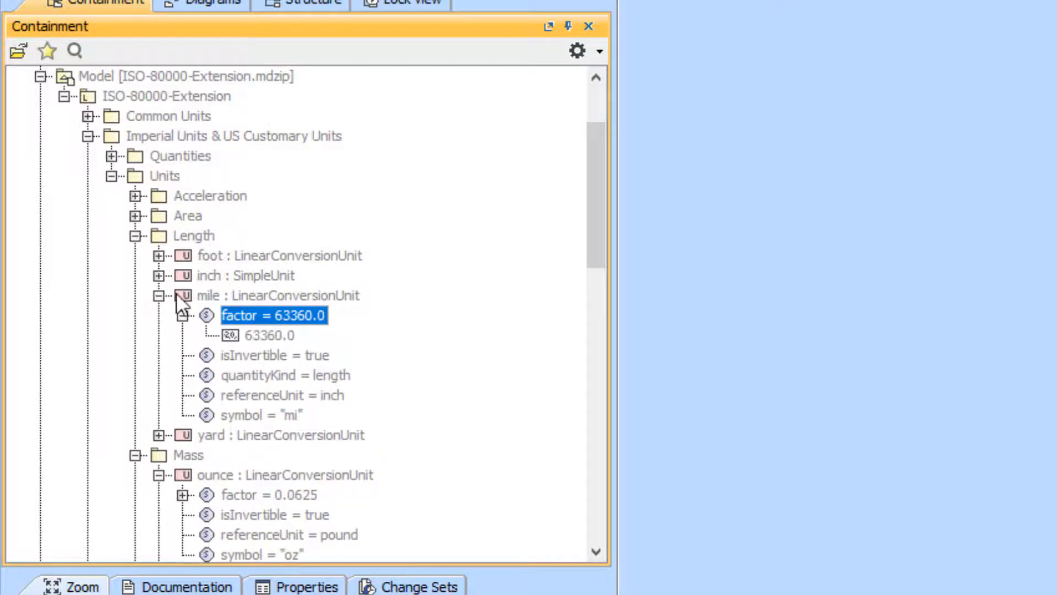
pyautogui.click(159, 275)
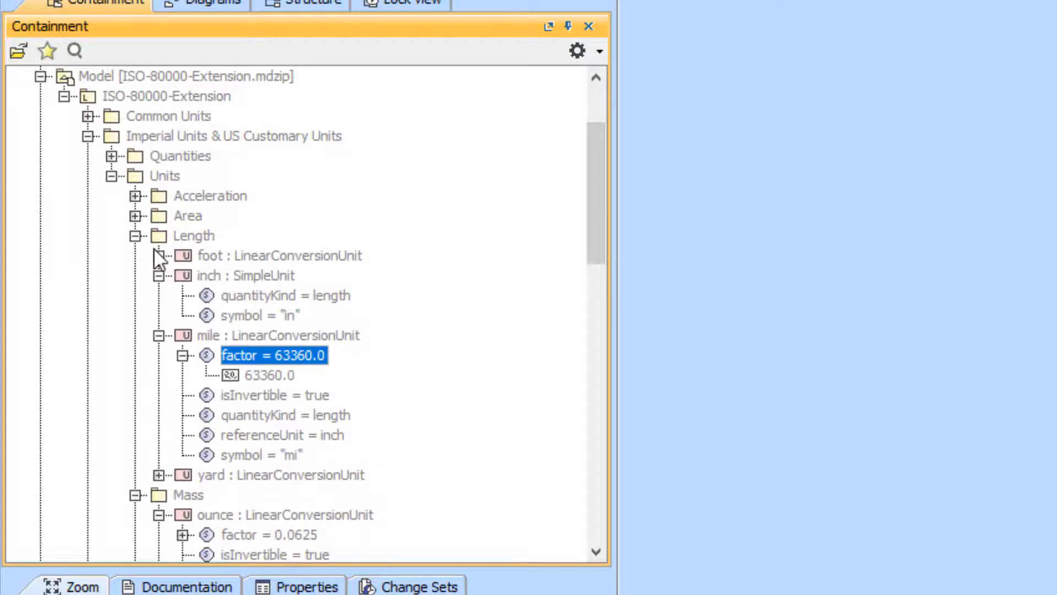
# Step: Examine the slots of the foot and yard units in the Length package, comparing them with the mile unit
pyautogui.click(157, 253)
pyautogui.click(240, 270)
pyautogui.click(244, 256)
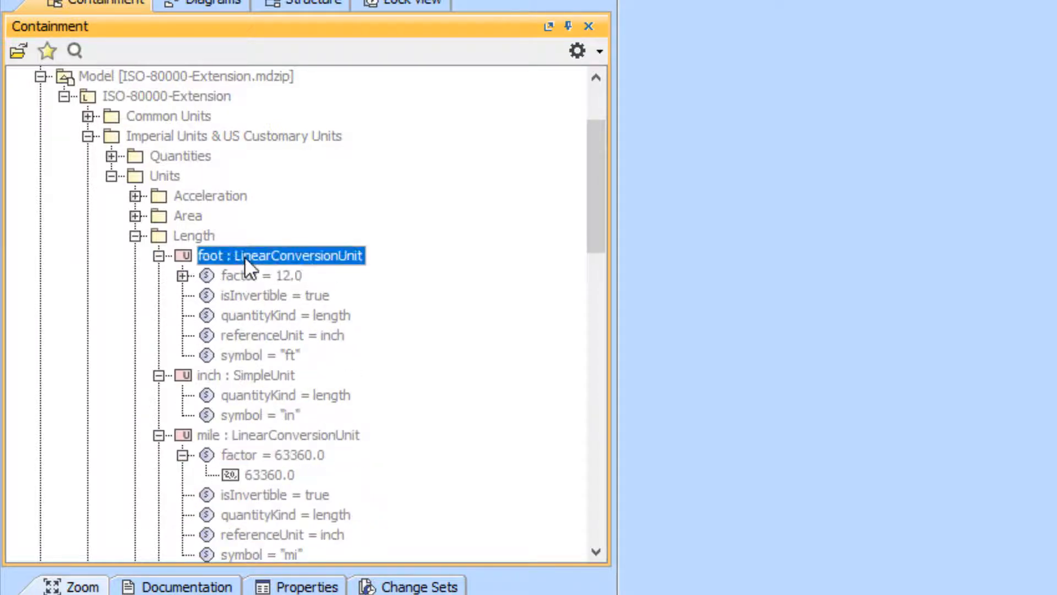
pyautogui.click(255, 435)
pyautogui.scroll(-3, 259, 380)
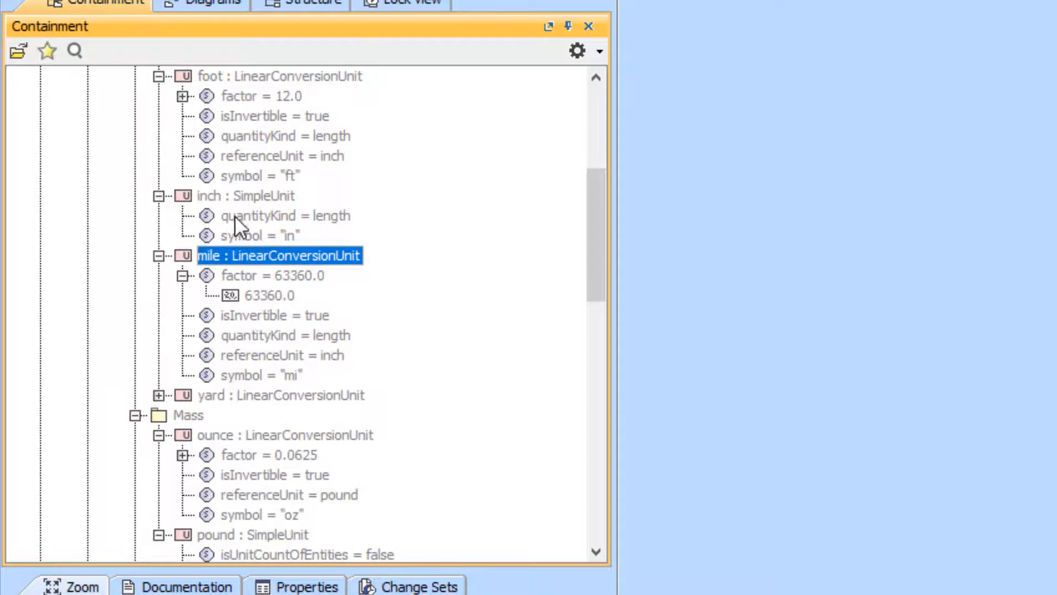
pyautogui.click(159, 395)
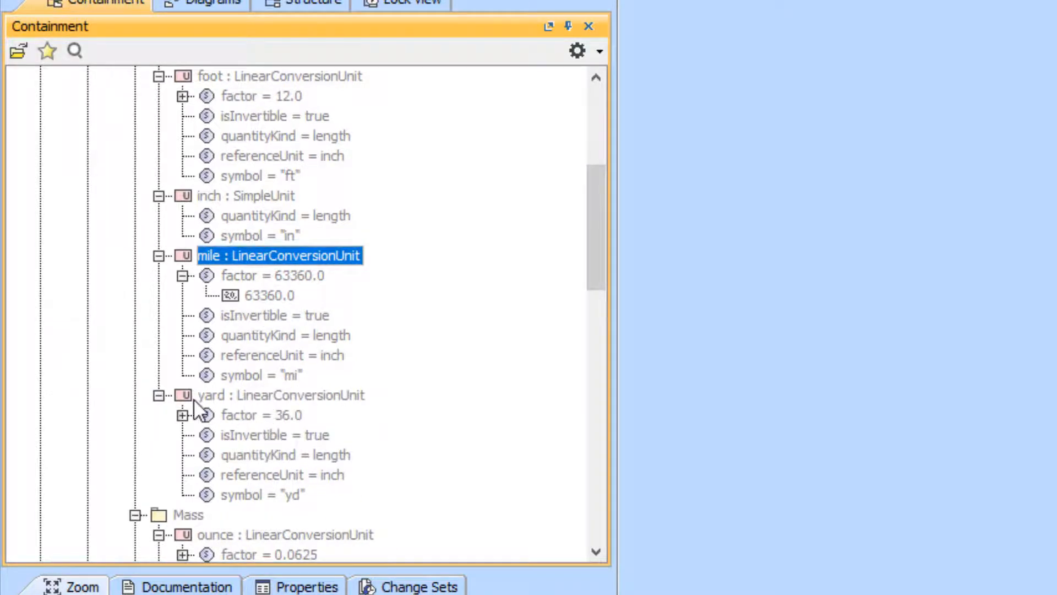
# Step: Expand the Area package and inspect the slots of the square foot derived unit
pyautogui.scroll(4, 194, 400)
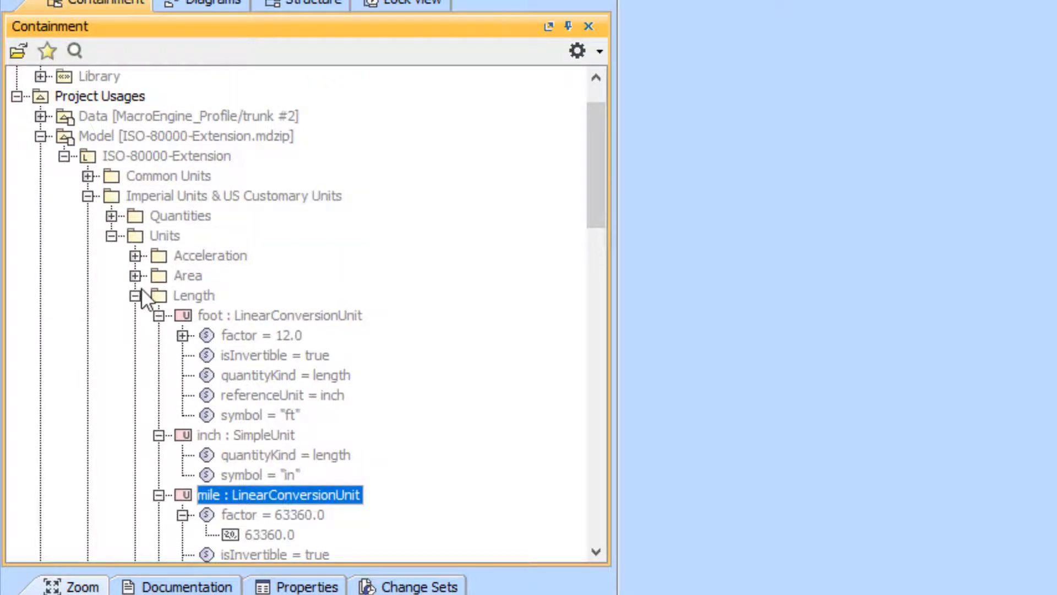
pyautogui.click(135, 275)
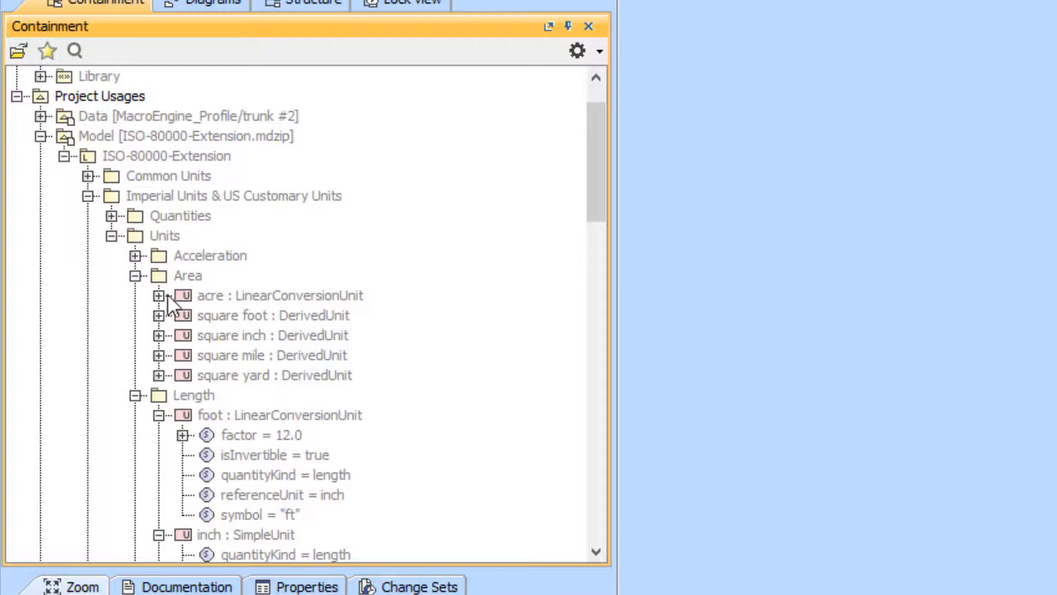
pyautogui.click(158, 315)
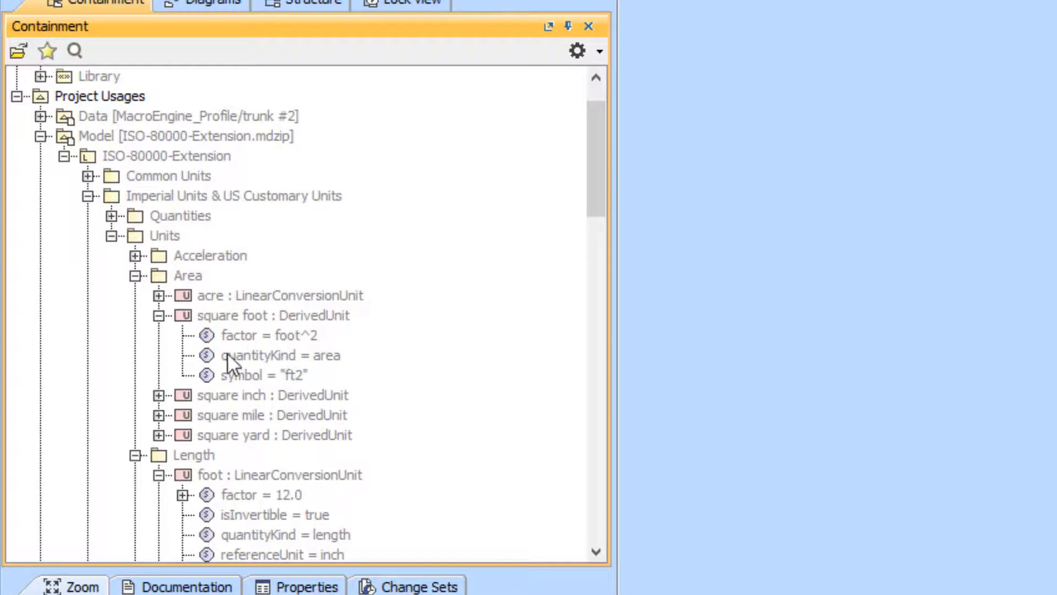
# Step: Inspect the Acceleration package's foot per second squared unit, viewing its factor slot values in the specification, and close the specification
pyautogui.click(135, 256)
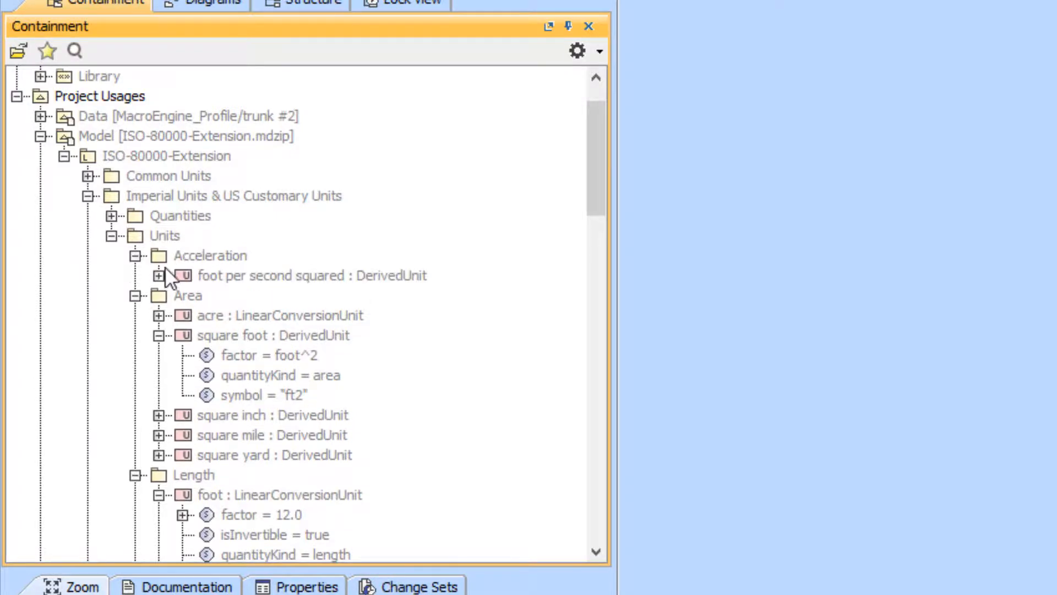
pyautogui.click(159, 275)
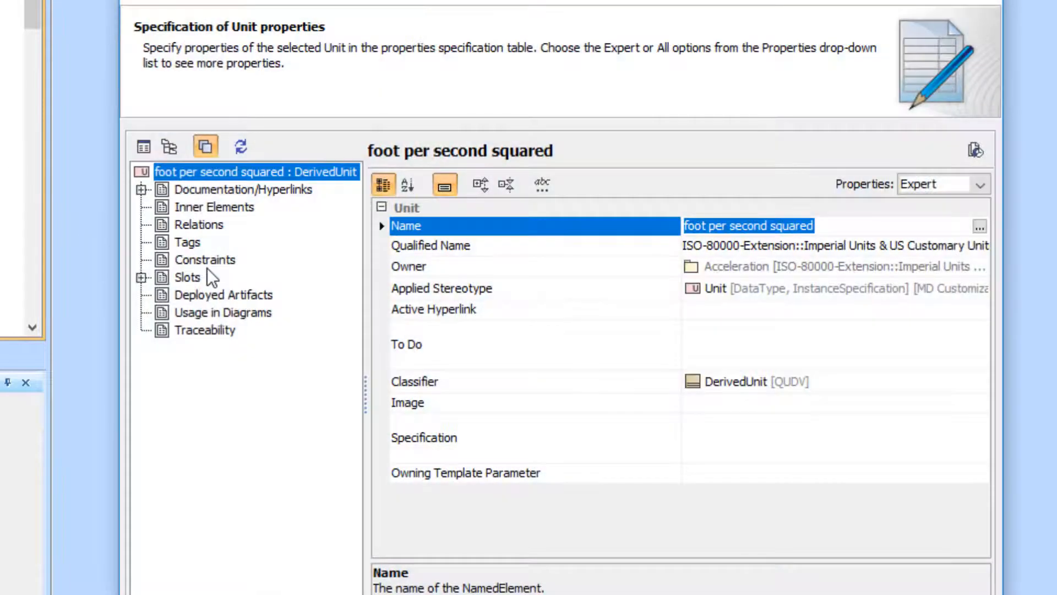
pyautogui.click(187, 277)
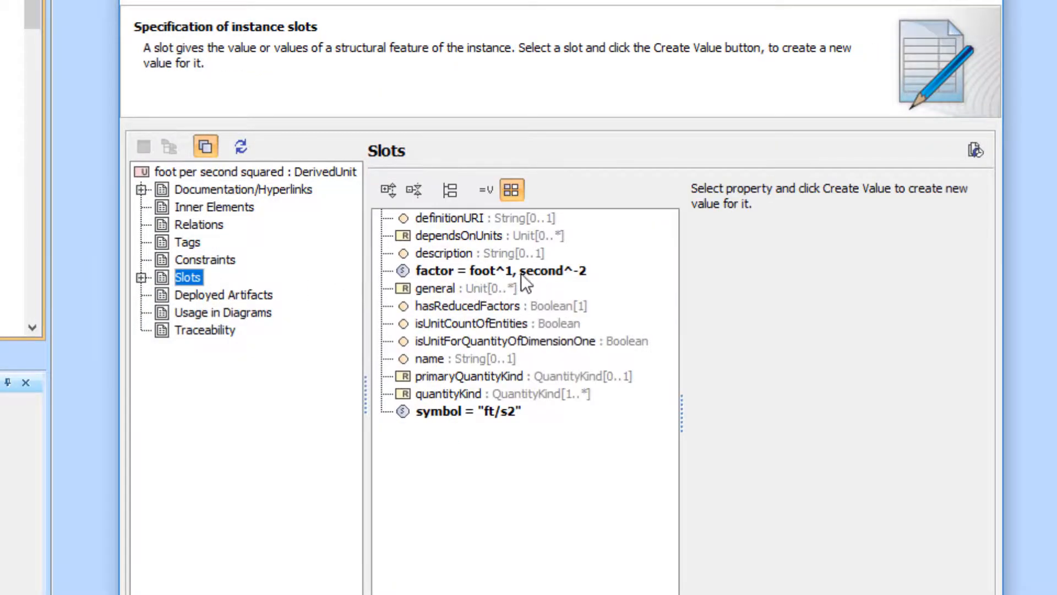
pyautogui.click(569, 273)
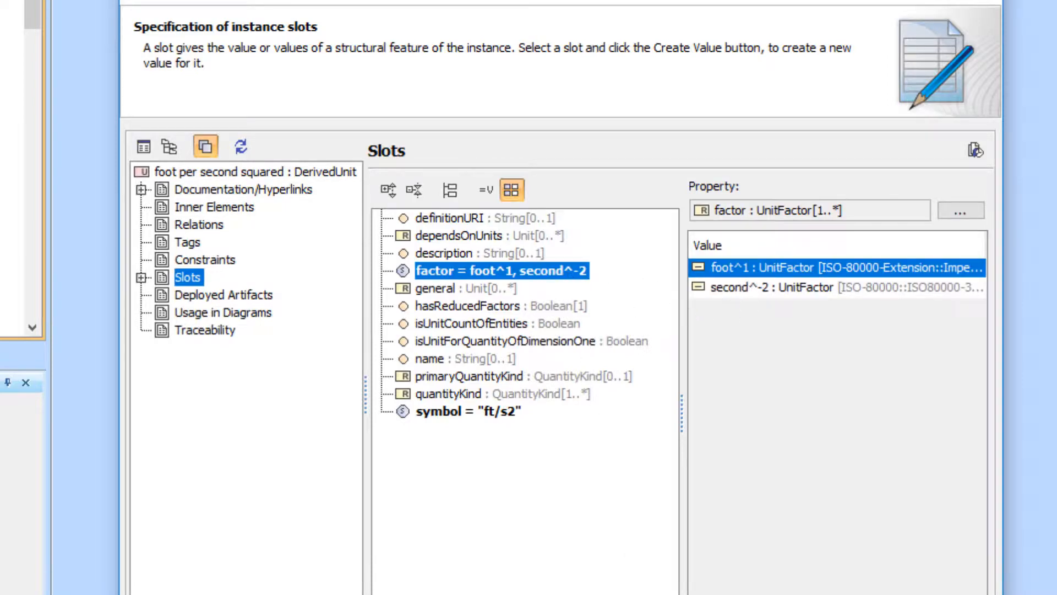
pyautogui.click(594, 490)
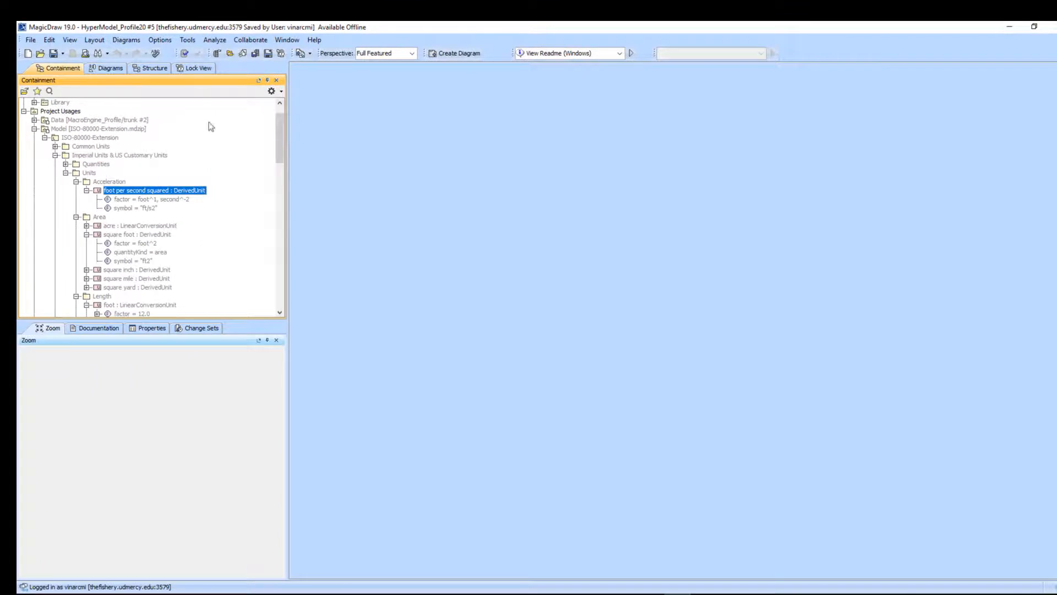